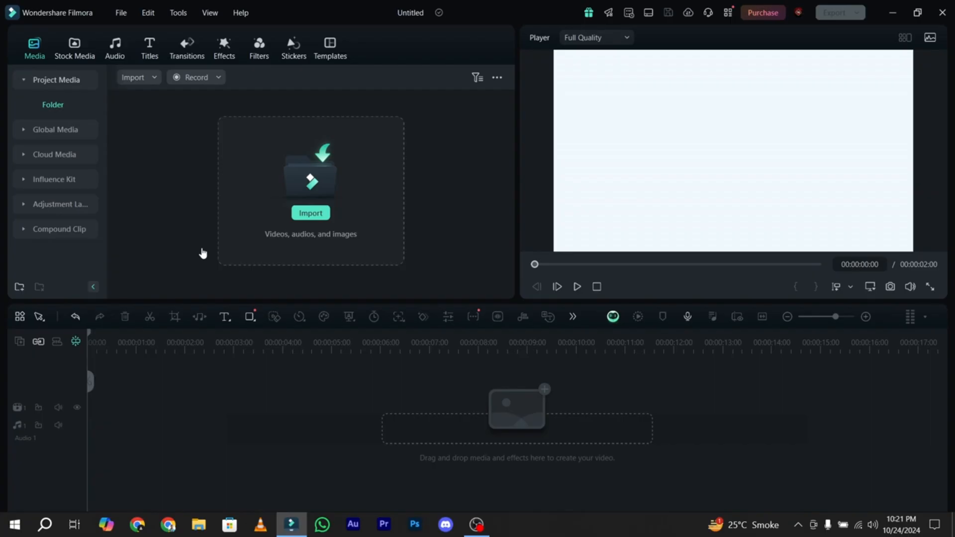
- Browse the Halloween titles, transitions and effects available for the project
{"action": "left_click", "coordinate": [150, 57]}
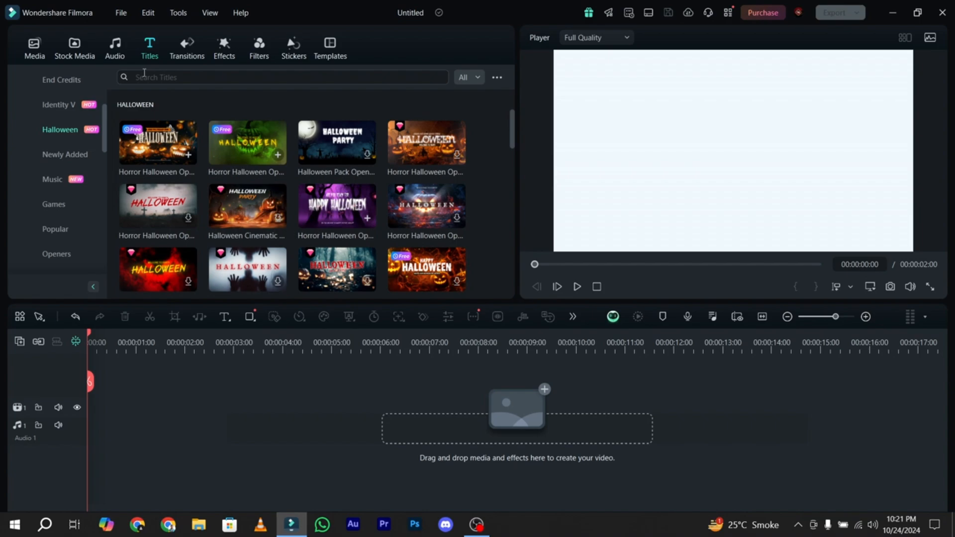
{"action": "scroll", "coordinate": [516, 125], "scroll_direction": "down", "scroll_amount": 1}
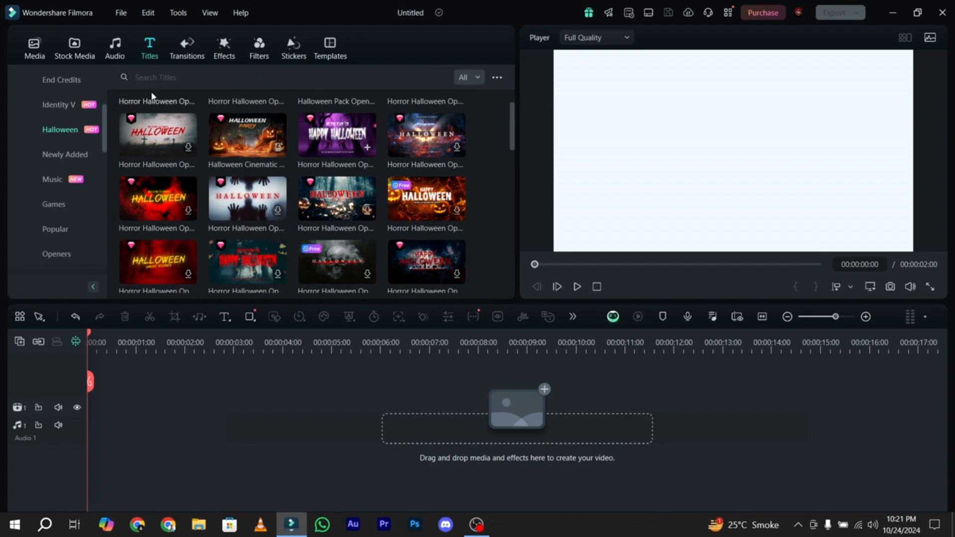
{"action": "left_click", "coordinate": [192, 54]}
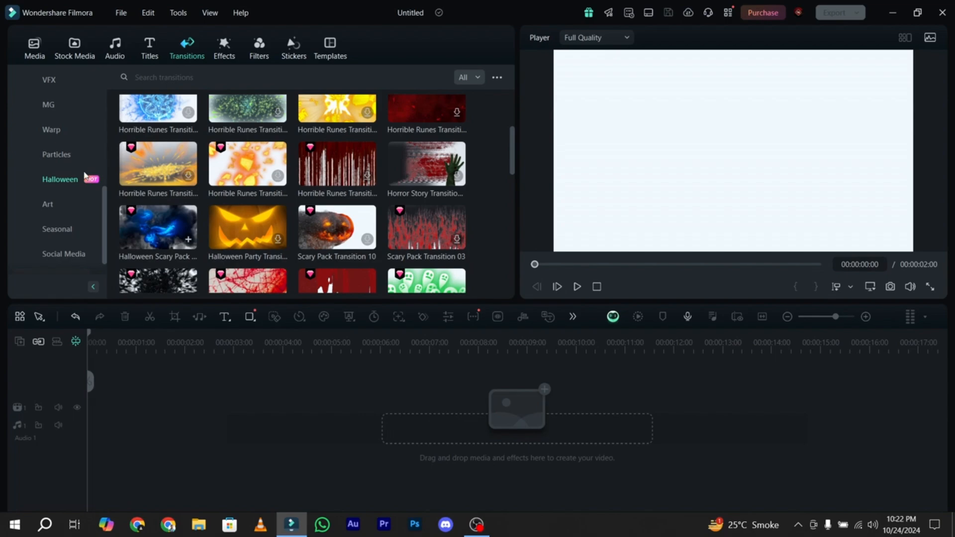
{"action": "scroll", "coordinate": [251, 171], "scroll_direction": "up", "scroll_amount": 3}
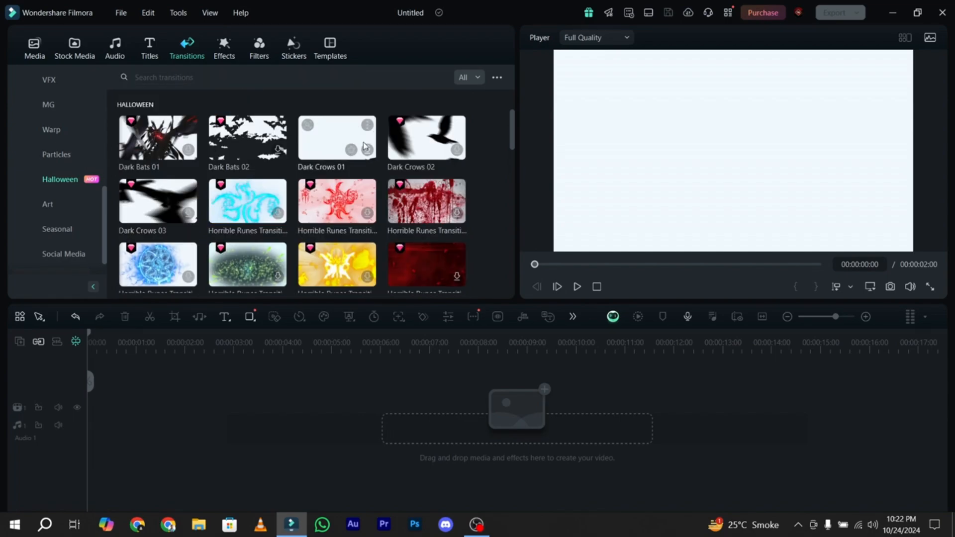
{"action": "left_click", "coordinate": [224, 62]}
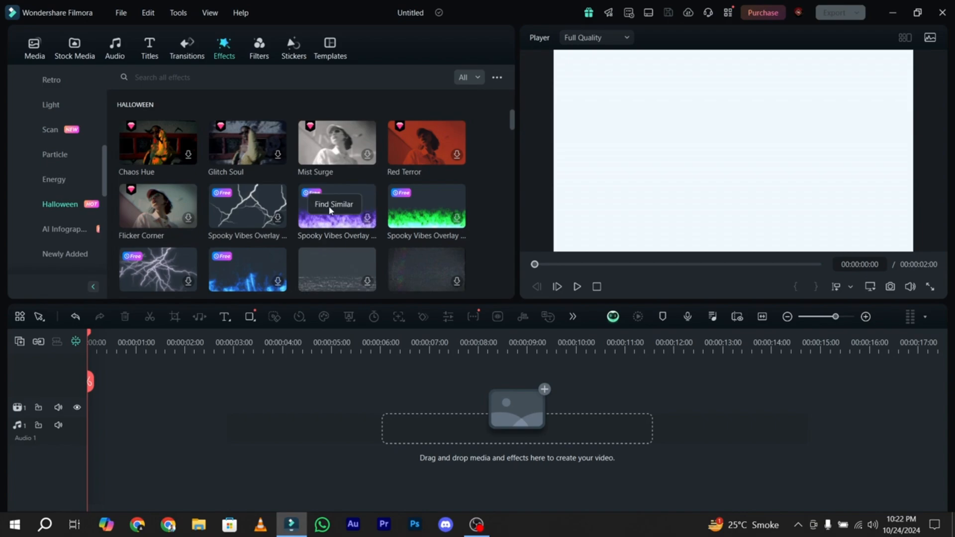
{"action": "scroll", "coordinate": [306, 184], "scroll_direction": "down", "scroll_amount": 3}
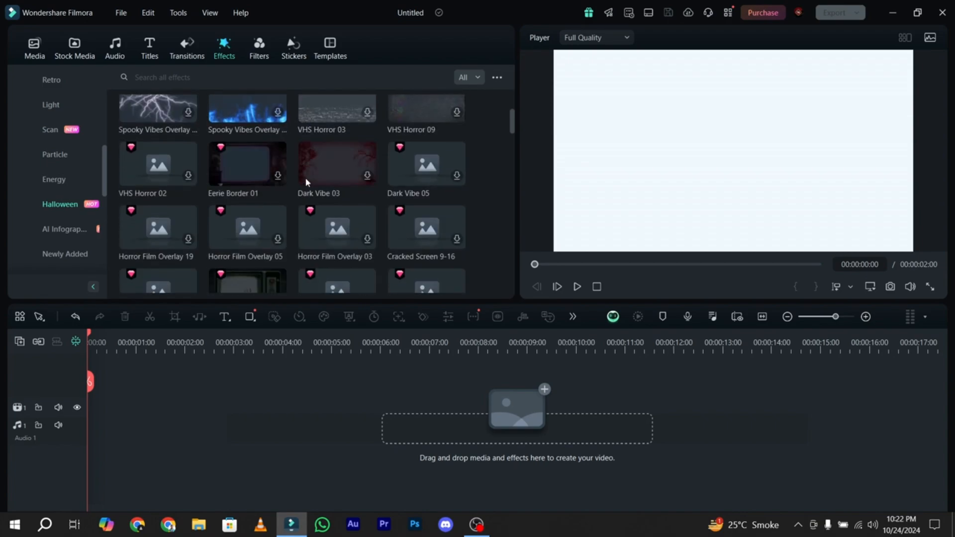
- Add the purple Happy Halloween opener title to the timeline and change its layer 04 text to "Halloween is on the way!!"
{"action": "left_click", "coordinate": [151, 48]}
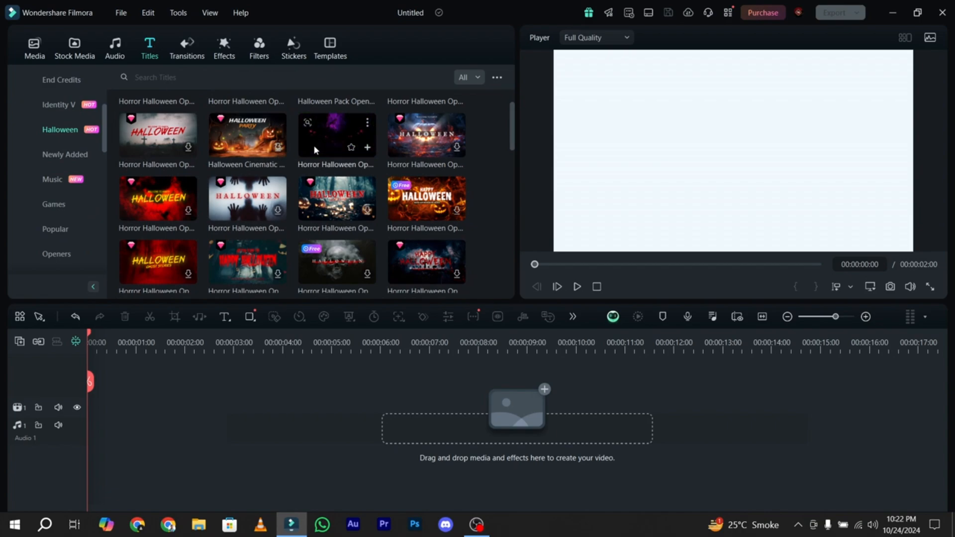
{"action": "left_click", "coordinate": [367, 147]}
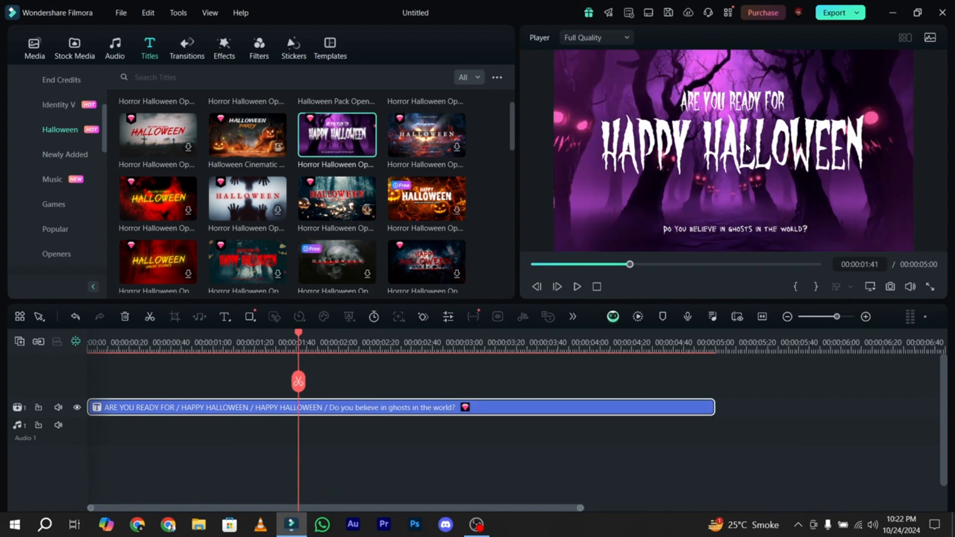
{"action": "double_click", "coordinate": [418, 408]}
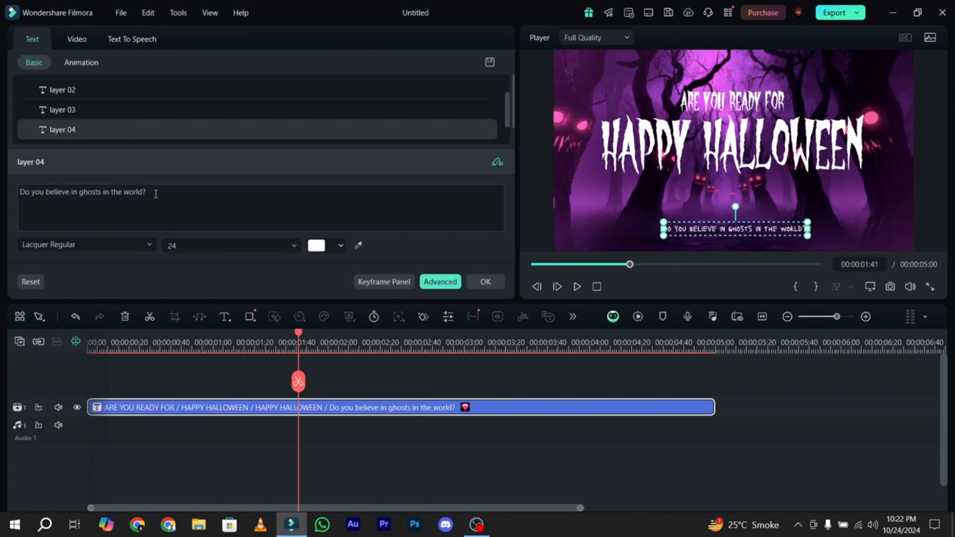
{"action": "left_click", "coordinate": [62, 90]}
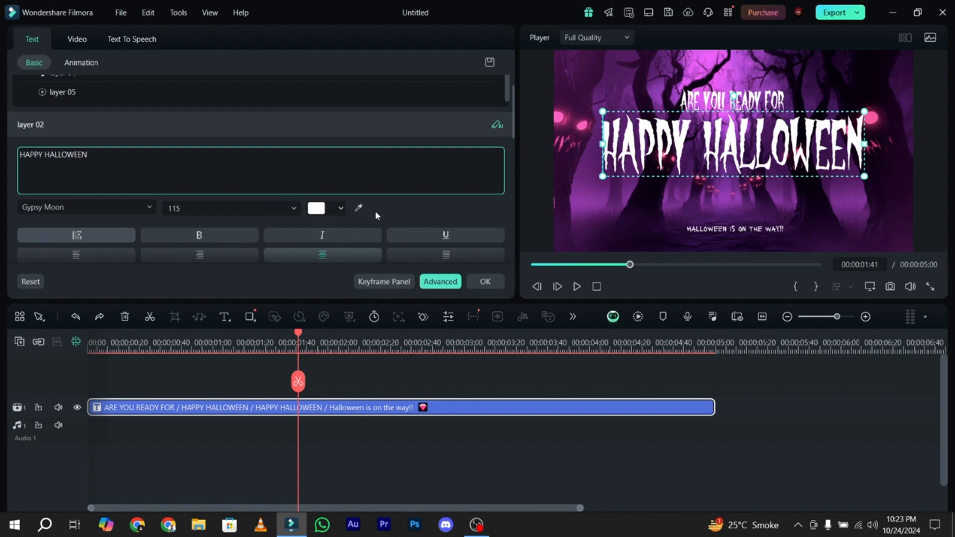
{"action": "scroll", "coordinate": [374, 210], "scroll_direction": "down", "scroll_amount": 2}
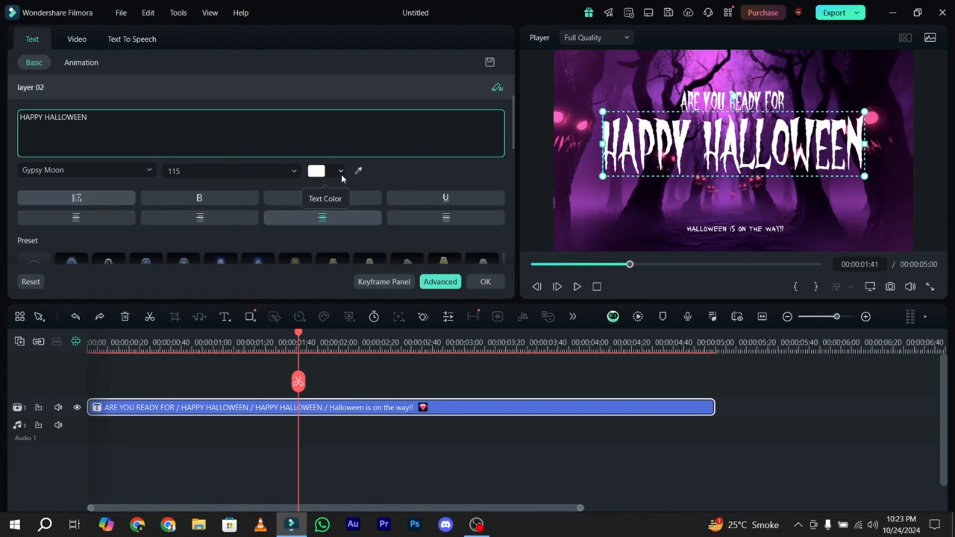
{"action": "left_click", "coordinate": [485, 282]}
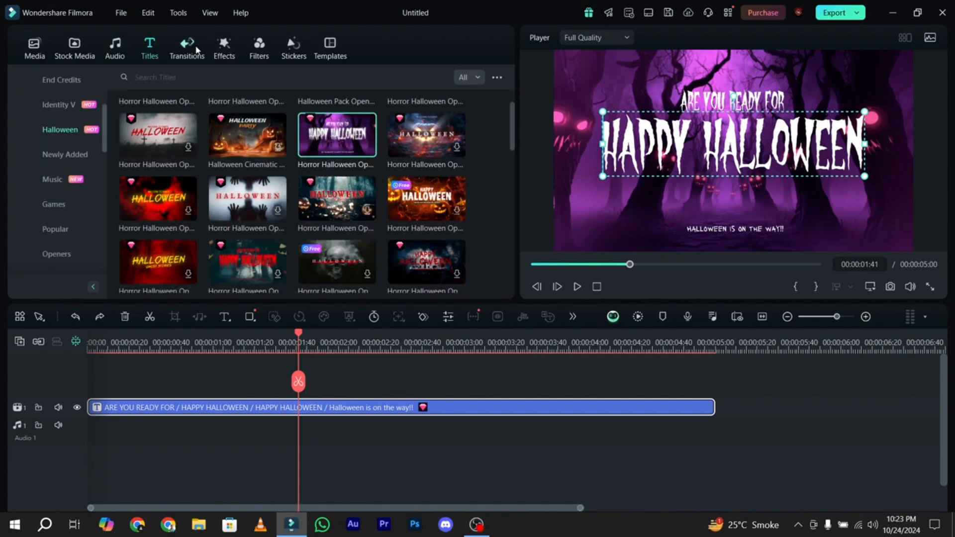
- Apply the blue Halloween Scary Pack transition to the start of the title clip and shorten it to about one second
{"action": "left_click", "coordinate": [197, 50]}
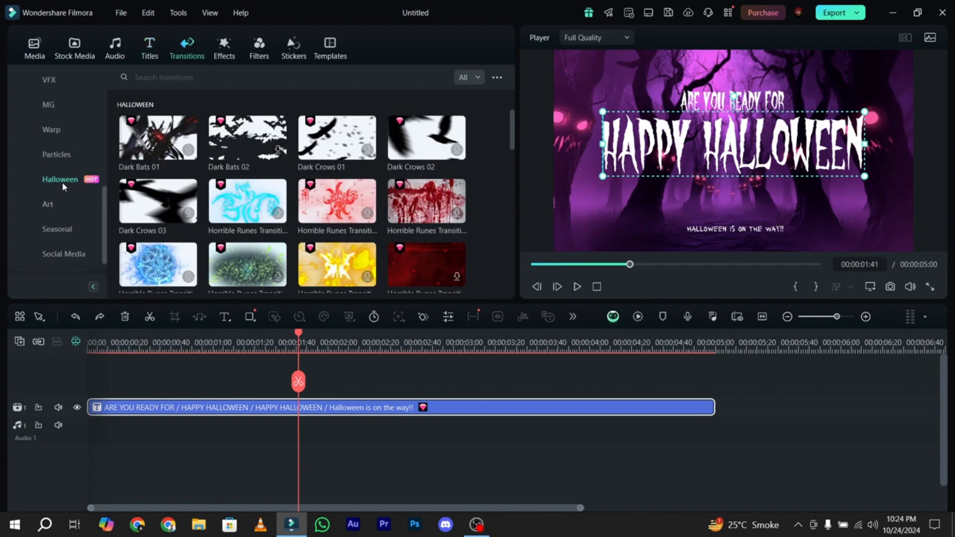
{"action": "scroll", "coordinate": [145, 244], "scroll_direction": "down", "scroll_amount": 3}
{"action": "left_click", "coordinate": [145, 244]}
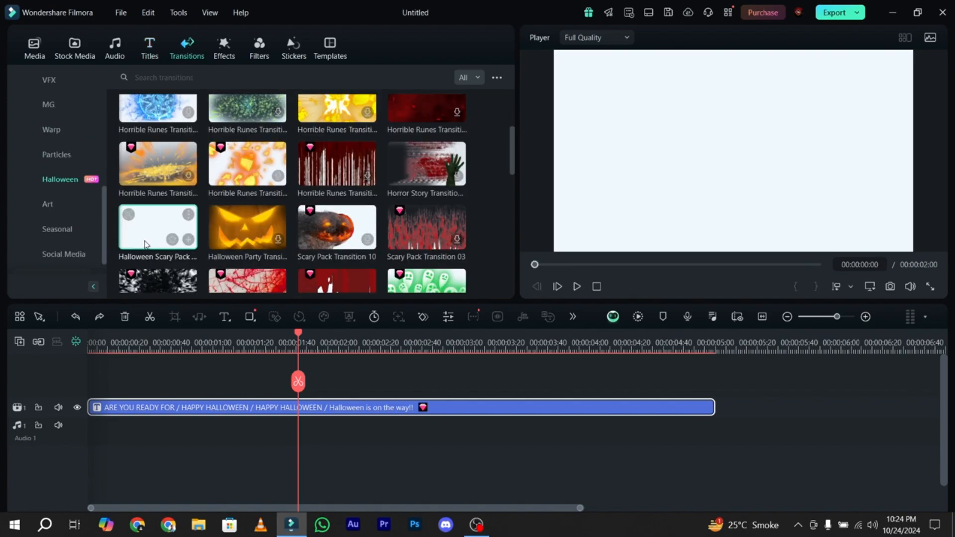
{"action": "left_click_drag", "start_coordinate": [145, 243], "coordinate": [73, 412]}
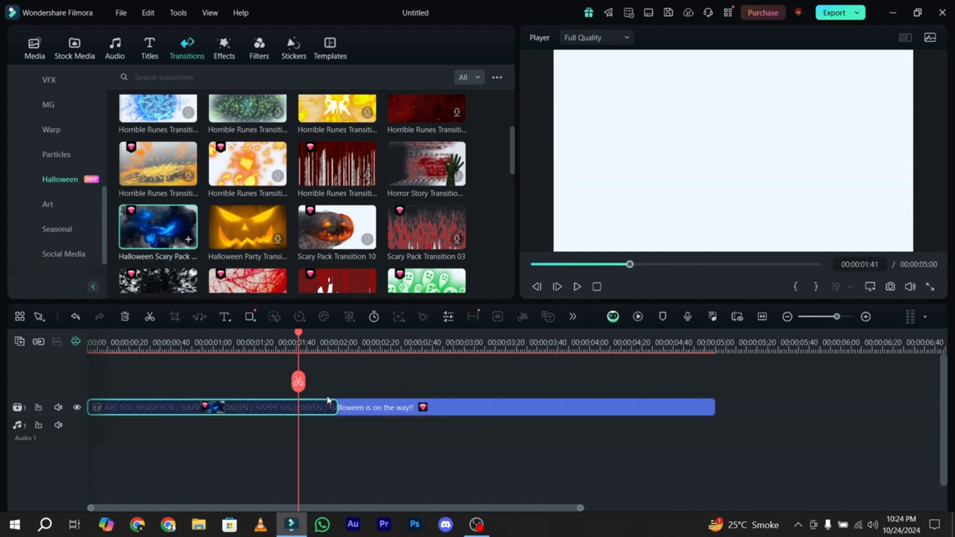
{"action": "left_click_drag", "start_coordinate": [335, 402], "coordinate": [224, 410]}
{"action": "left_click_drag", "start_coordinate": [541, 270], "coordinate": [612, 262]}
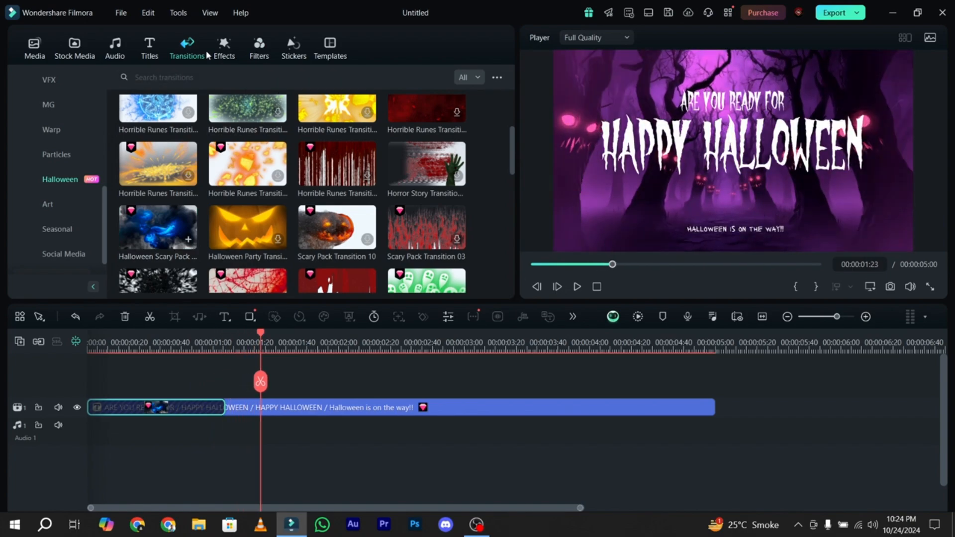
- Download the Spooky Vibes Overlay 05 lightning effect and place it above the title clip, starting about 0.6 seconds in
{"action": "left_click", "coordinate": [226, 52]}
{"action": "scroll", "coordinate": [236, 169], "scroll_direction": "up", "scroll_amount": 2}
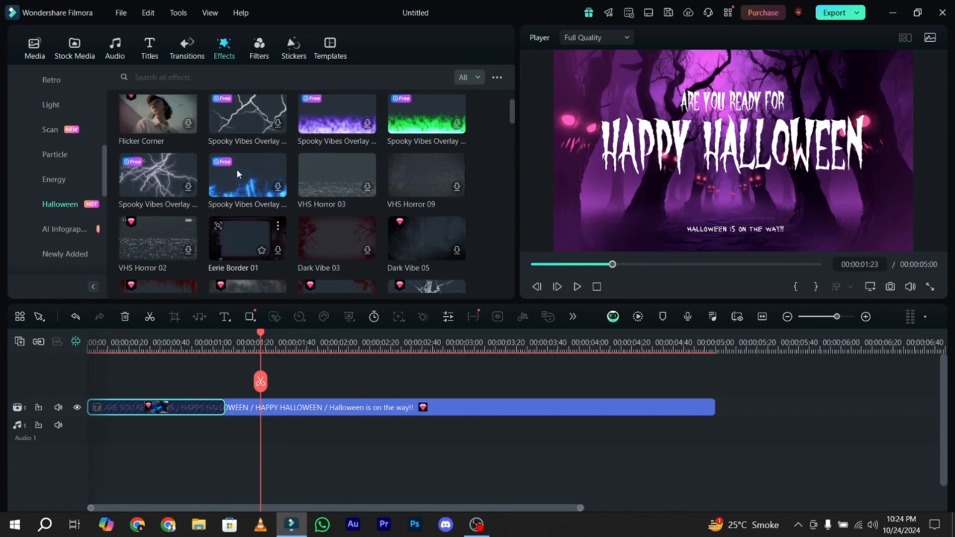
{"action": "scroll", "coordinate": [237, 169], "scroll_direction": "up", "scroll_amount": 3}
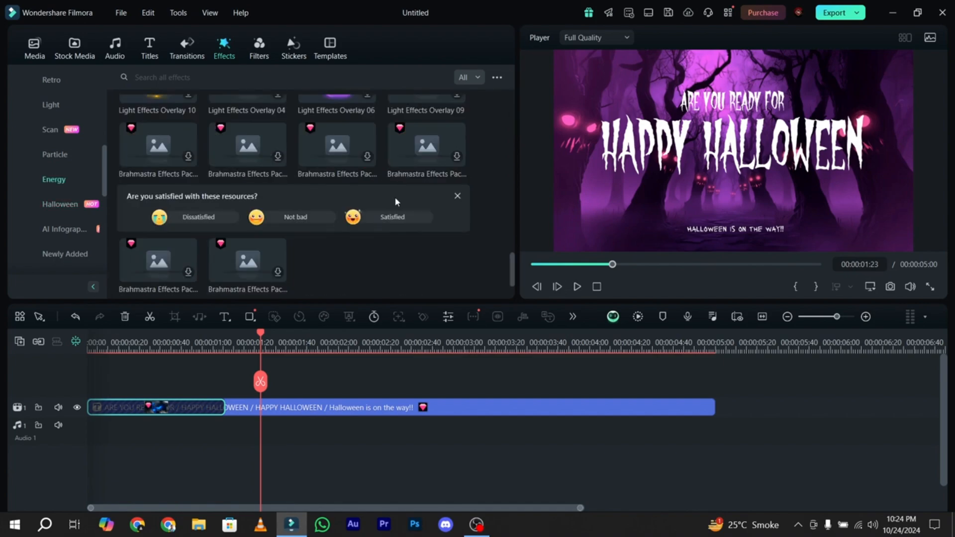
{"action": "scroll", "coordinate": [394, 197], "scroll_direction": "down", "scroll_amount": 3}
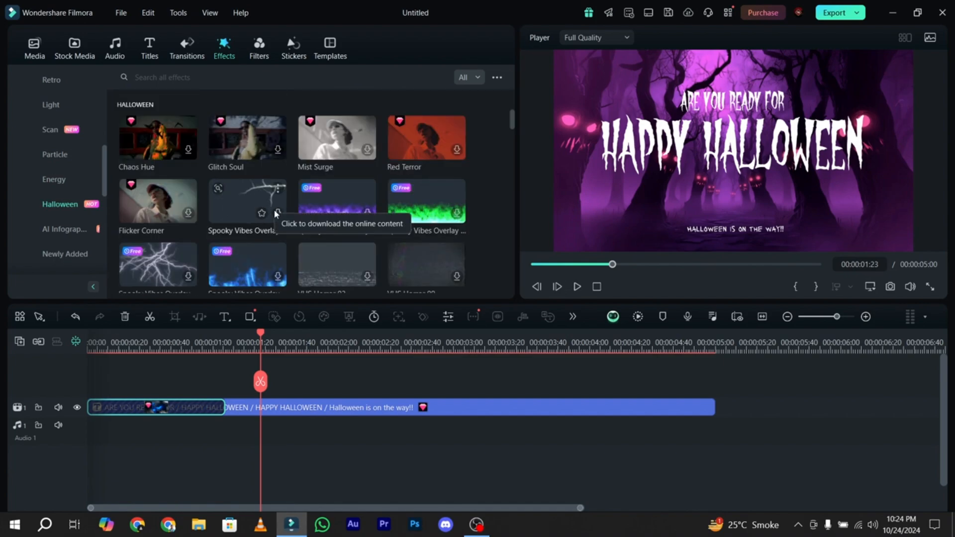
{"action": "left_click", "coordinate": [277, 212]}
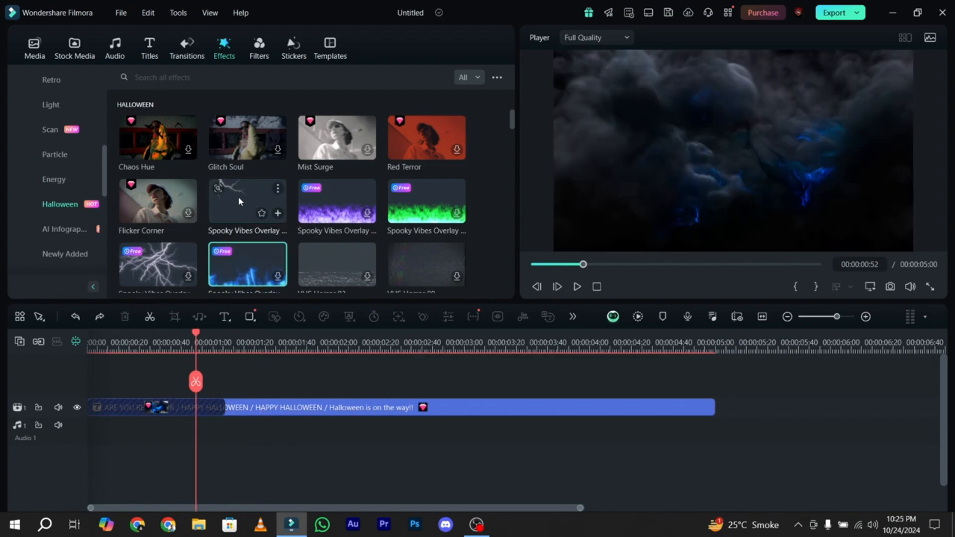
{"action": "left_click_drag", "start_coordinate": [239, 197], "coordinate": [166, 380]}
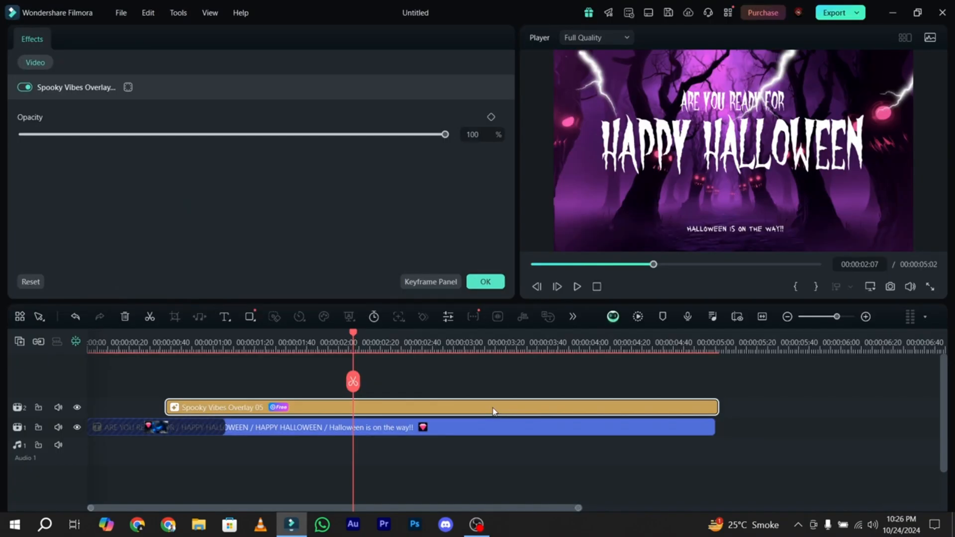
- Set the opacity of the Spooky Vibes Overlay 05 effect to 63%
{"action": "left_click", "coordinate": [345, 138]}
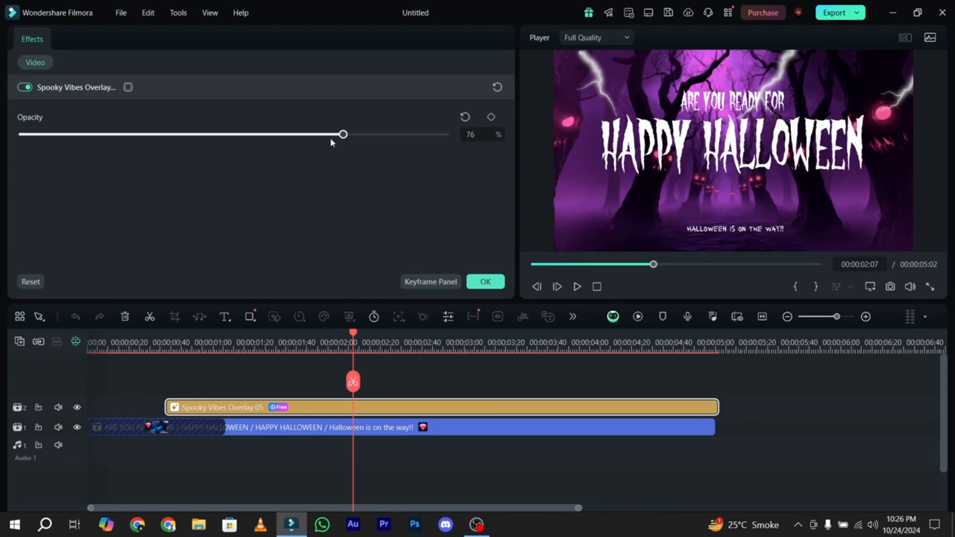
{"action": "left_click_drag", "start_coordinate": [330, 140], "coordinate": [298, 142]}
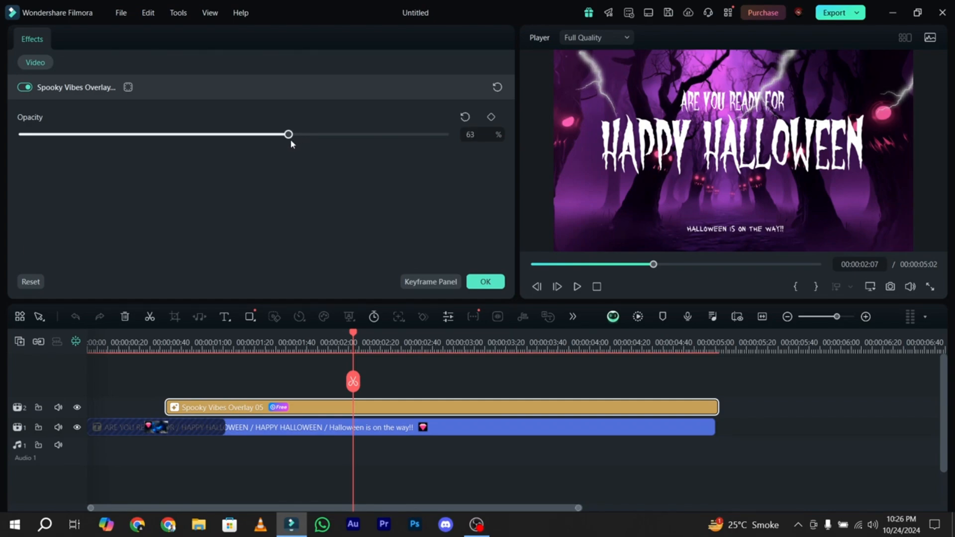
{"action": "left_click", "coordinate": [484, 282]}
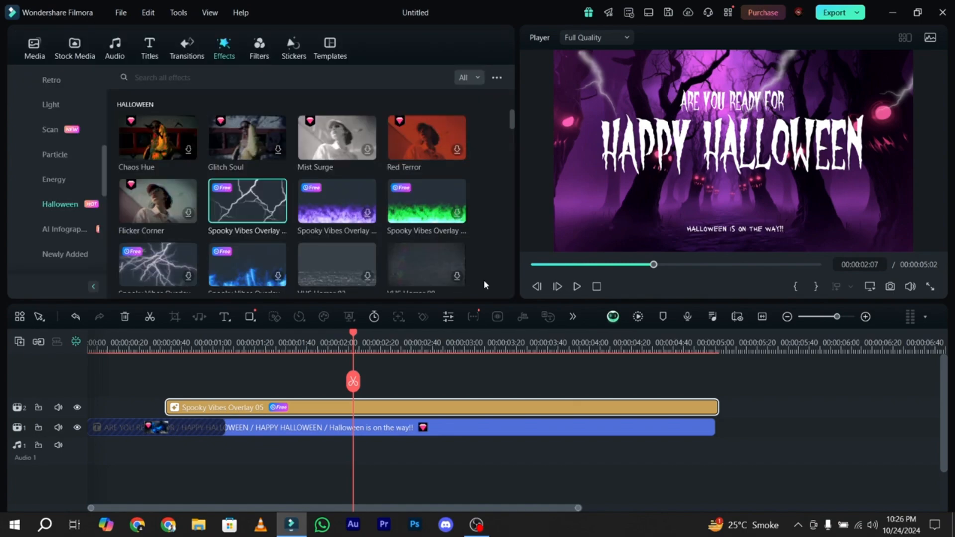
- Preview the song Tipsy from the Halloween music and add it to the audio track at the start of the timeline
{"action": "left_click", "coordinate": [113, 56]}
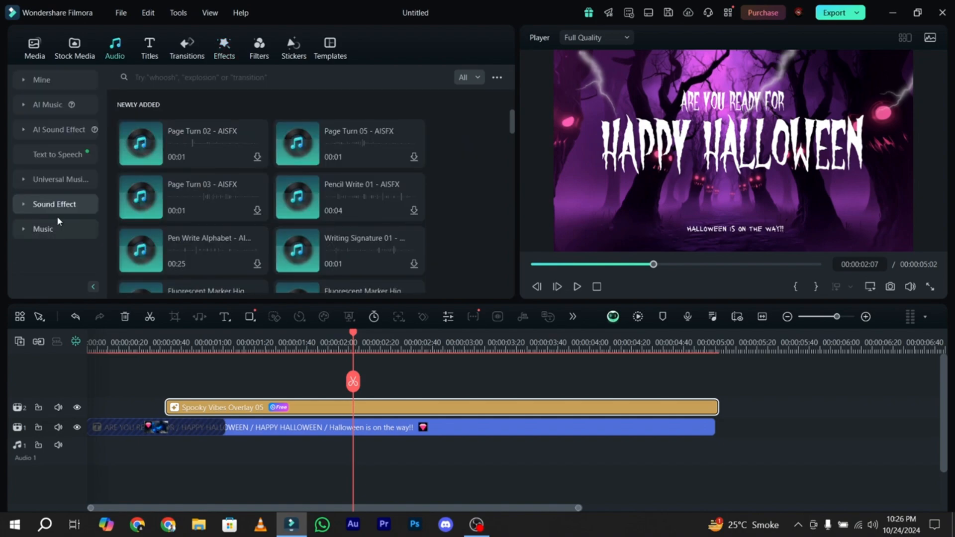
{"action": "left_click", "coordinate": [54, 228]}
{"action": "scroll", "coordinate": [72, 198], "scroll_direction": "down", "scroll_amount": 6}
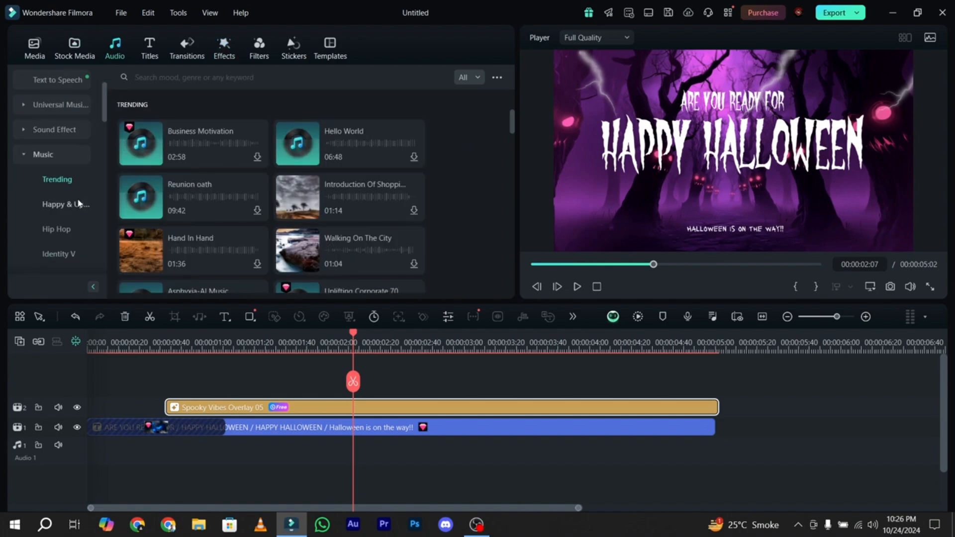
{"action": "scroll", "coordinate": [75, 169], "scroll_direction": "up", "scroll_amount": 3}
{"action": "left_click", "coordinate": [65, 133]}
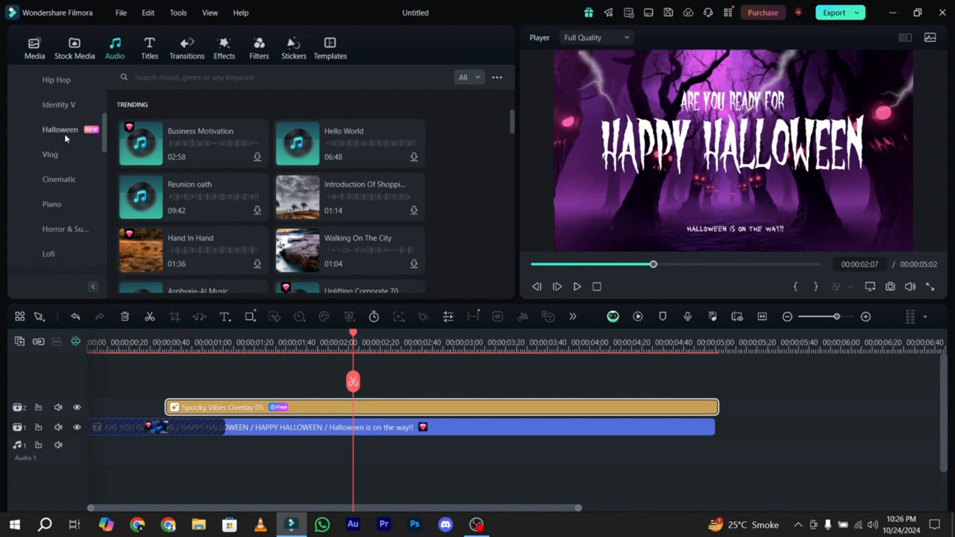
{"action": "left_click", "coordinate": [342, 151]}
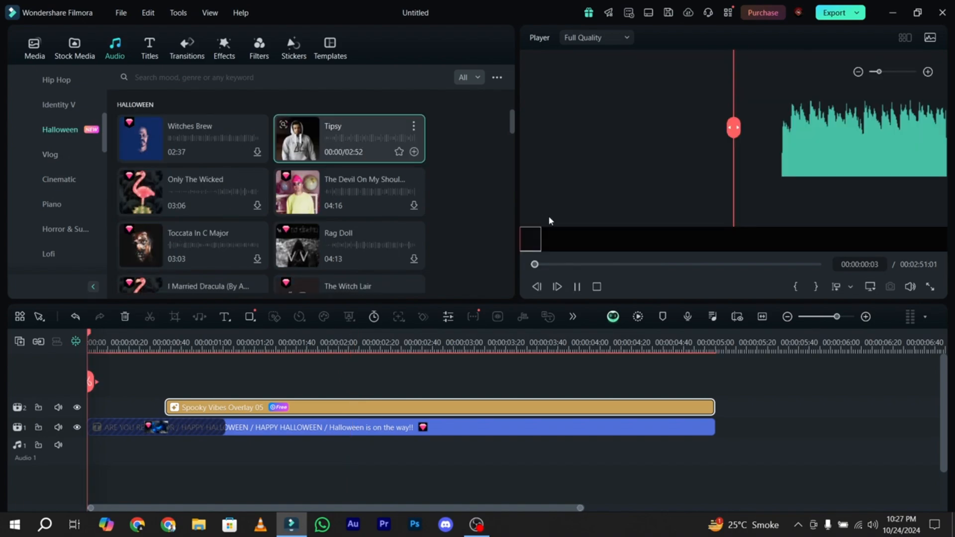
{"action": "left_click_drag", "start_coordinate": [546, 244], "coordinate": [582, 246]}
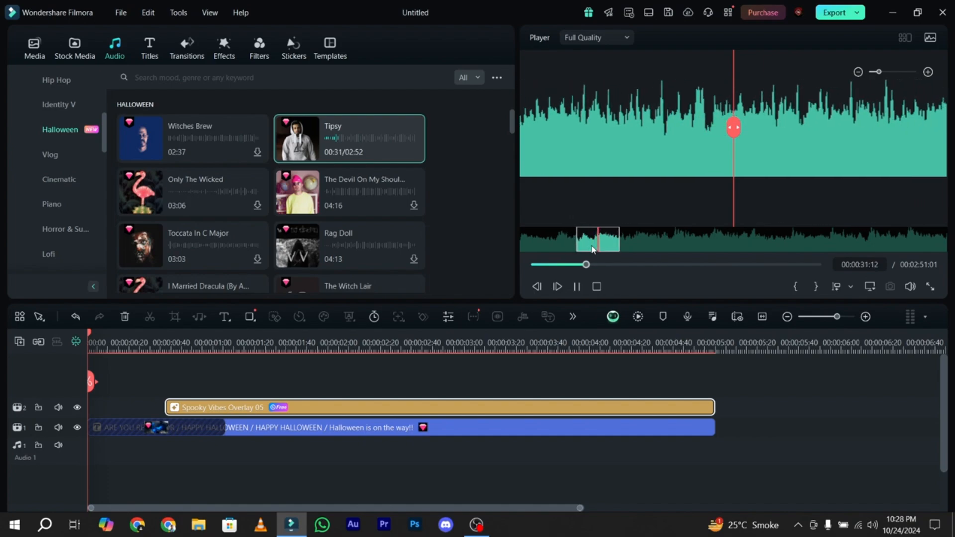
{"action": "left_click_drag", "start_coordinate": [593, 249], "coordinate": [101, 454]}
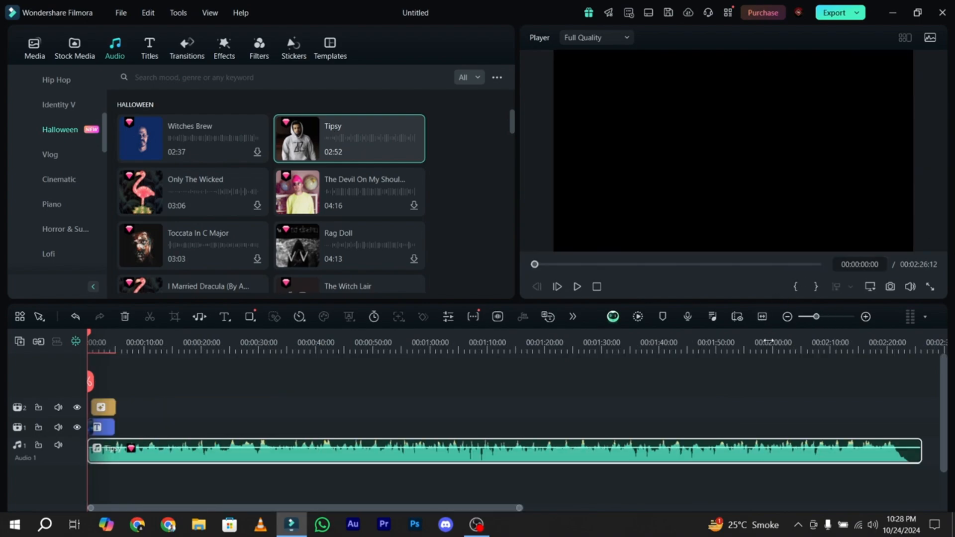
- Trim the Tipsy audio clip to end with the title at 5 seconds and give it a fade-out of about half a second
{"action": "left_click_drag", "start_coordinate": [916, 450], "coordinate": [112, 459]}
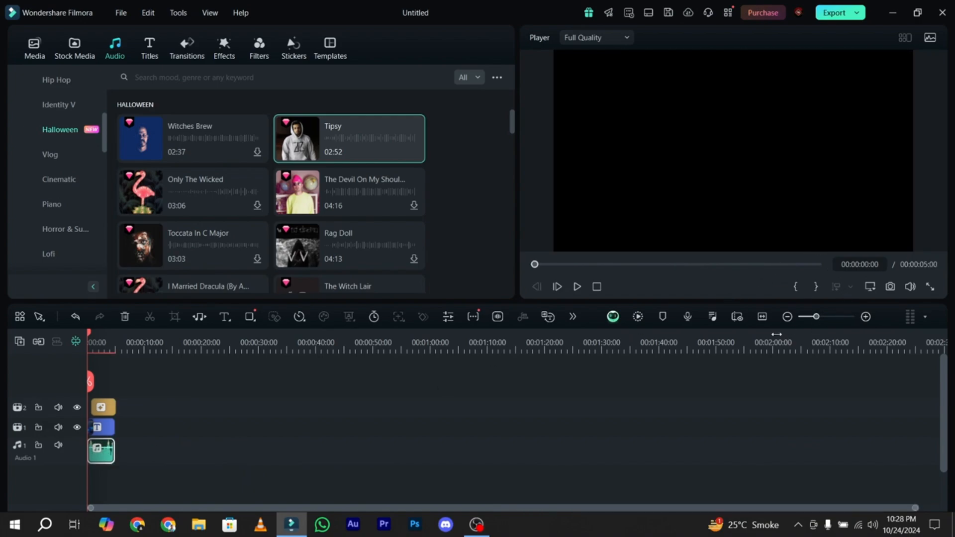
{"action": "left_click", "coordinate": [761, 316]}
{"action": "left_click_drag", "start_coordinate": [919, 444], "coordinate": [832, 444]}
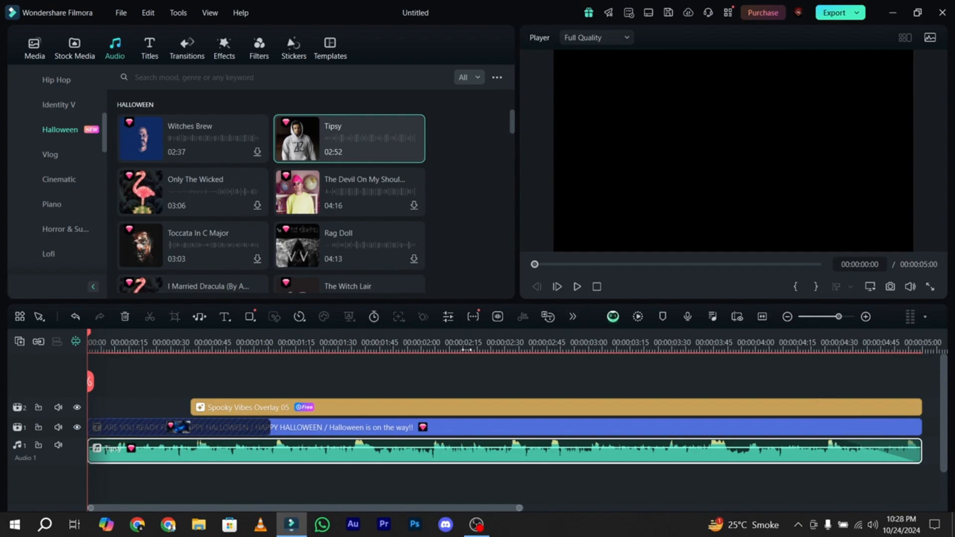
- Render the timeline preview and view the finished intro in full screen
{"action": "left_click", "coordinate": [638, 318]}
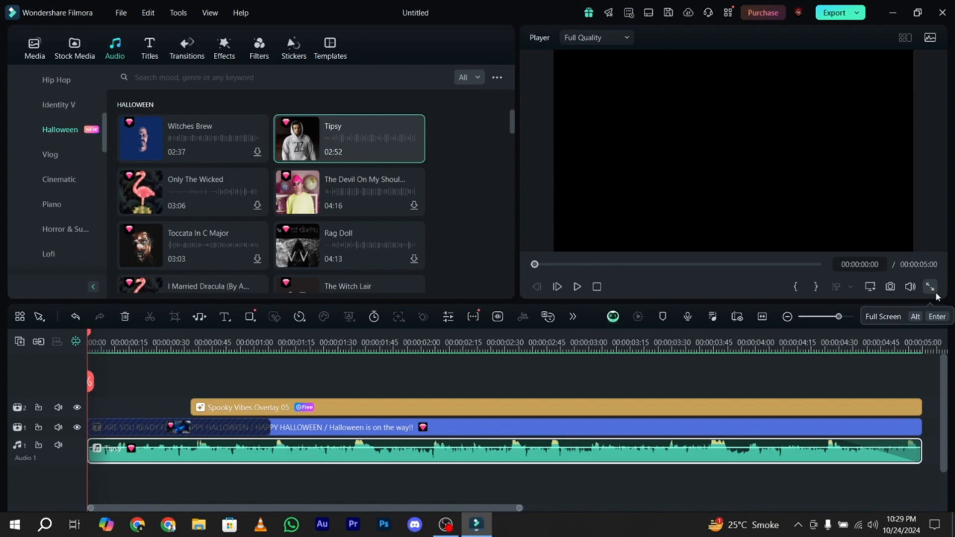
{"action": "left_click", "coordinate": [931, 288]}
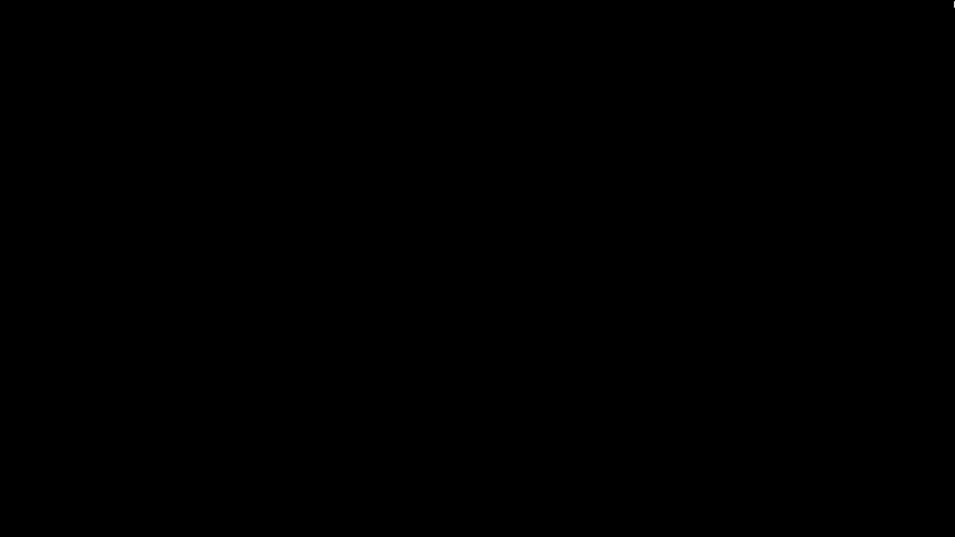